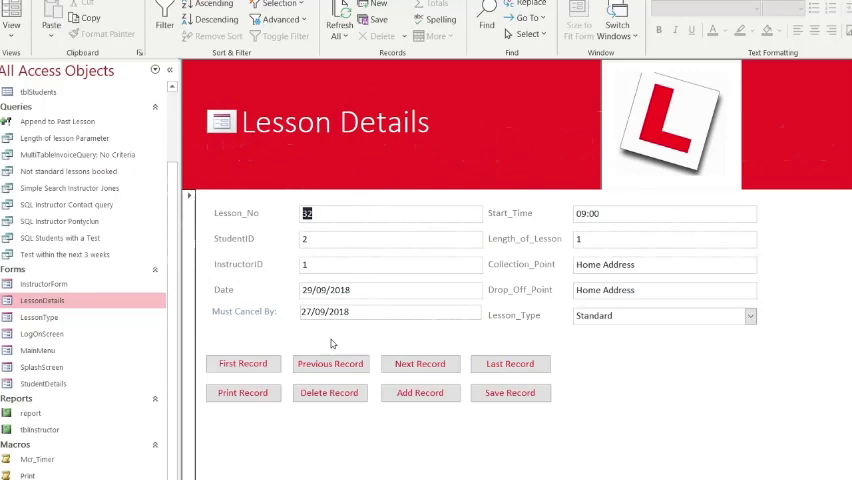
Switch Lesson Details to Design View and draw an unbound text box below Must Cancel By
left_click(12, 24)
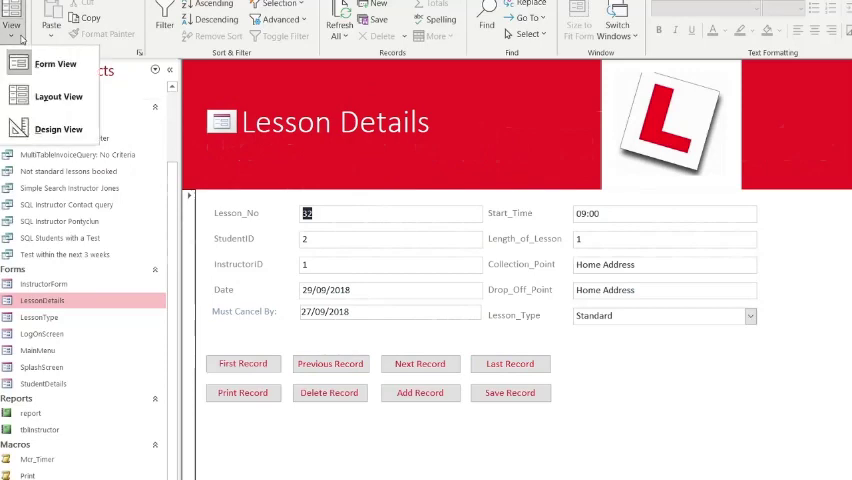
left_click(58, 129)
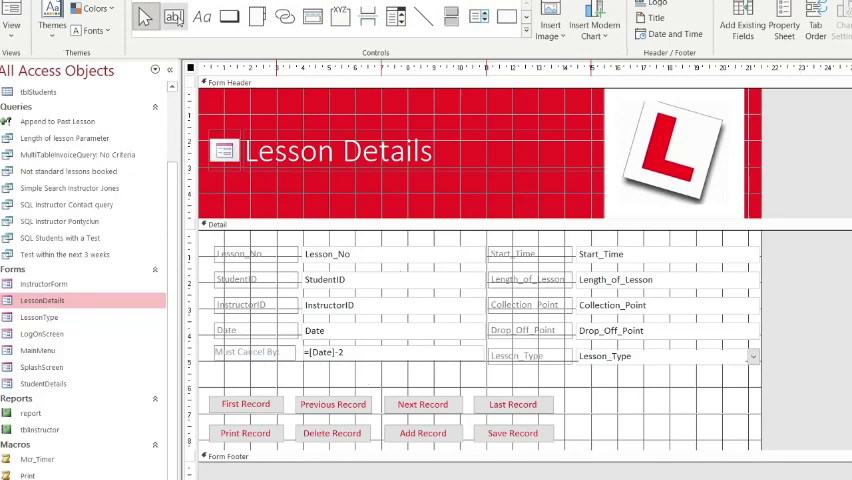
left_click(174, 17)
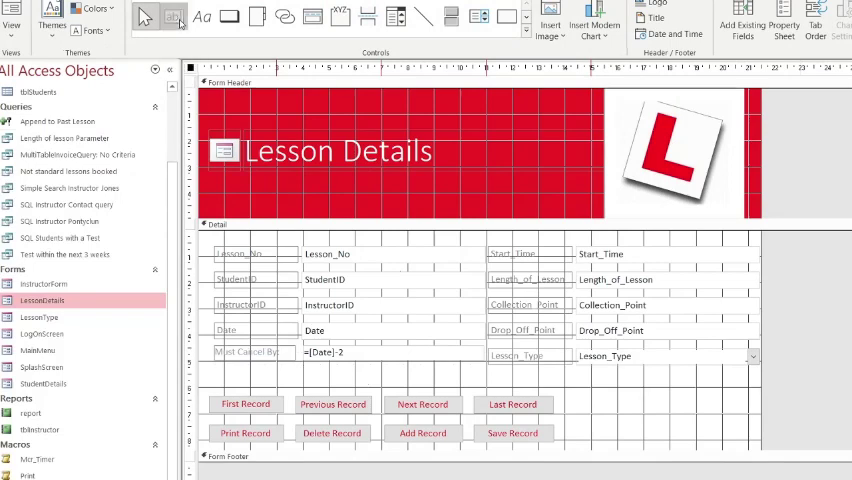
left_click_drag(318, 366, 458, 385)
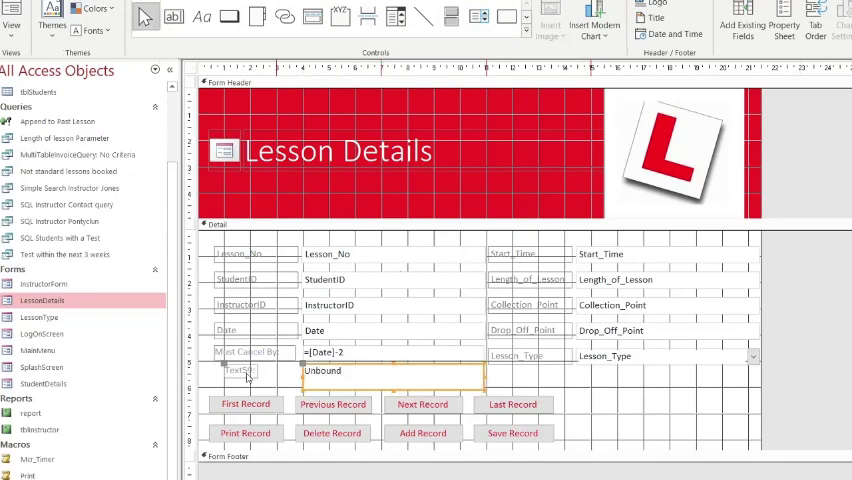
Select the new label's placeholder text Text59 to rename it 'Must Cancel By:'
left_click(240, 370)
left_click(248, 372)
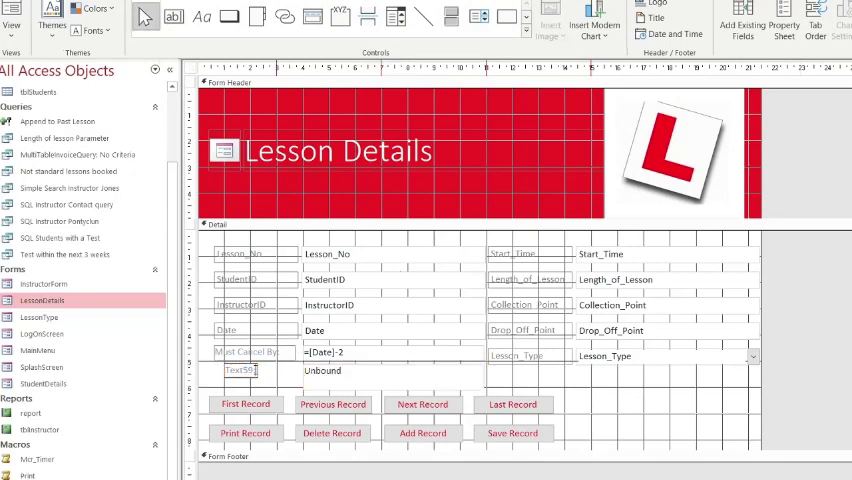
double_click(240, 370)
type("Must")
type(" Cancel")
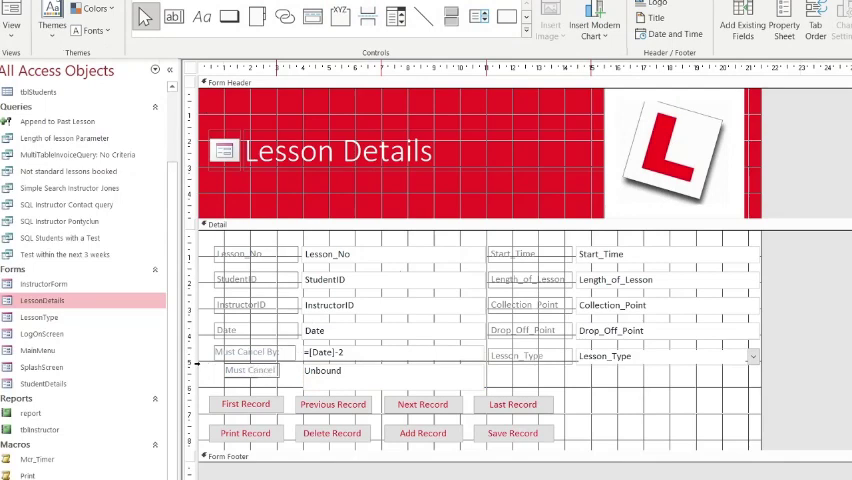
type(" By:")
Enter =[Date]-5 in the unbound box and confirm Form View shows 24/09/2018
left_click(342, 372)
type("=[Date]-5")
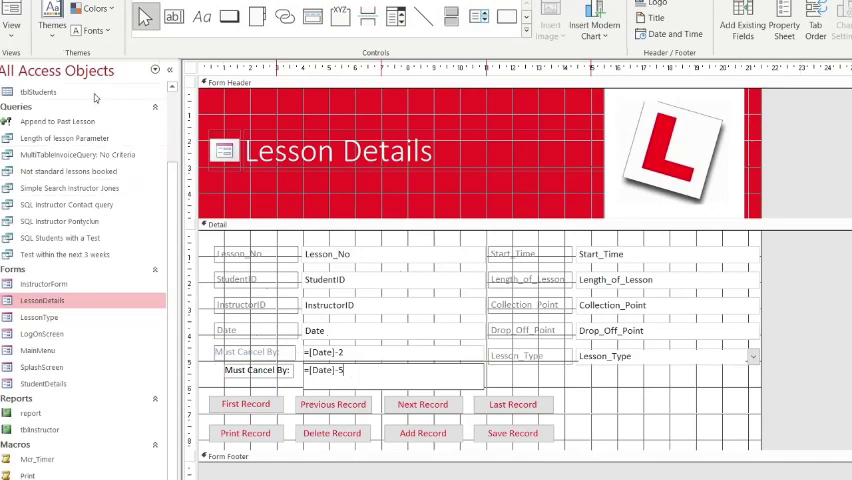
left_click(12, 10)
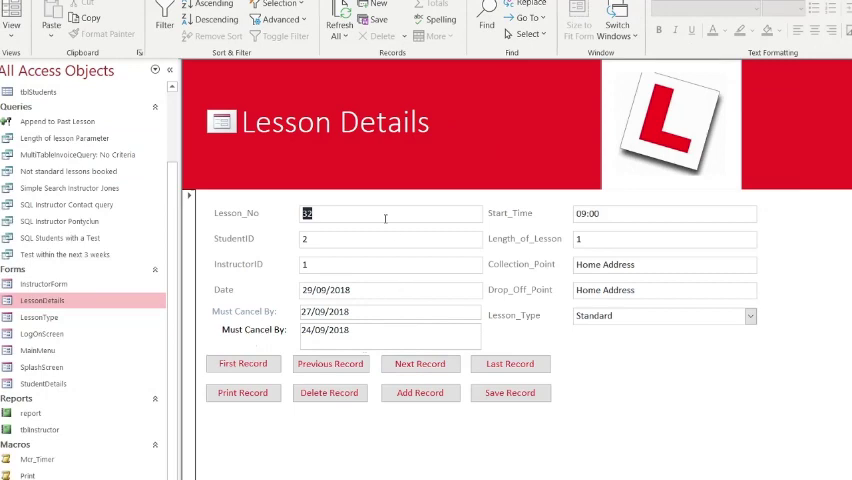
left_click(12, 38)
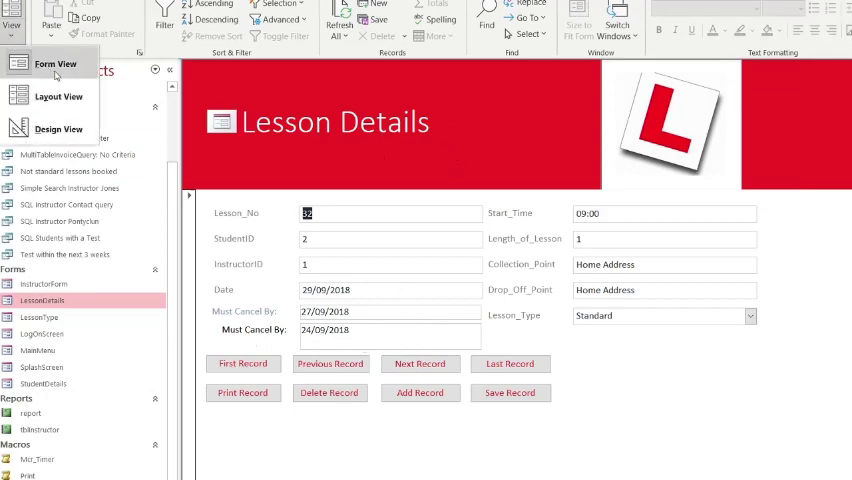
left_click(653, 410)
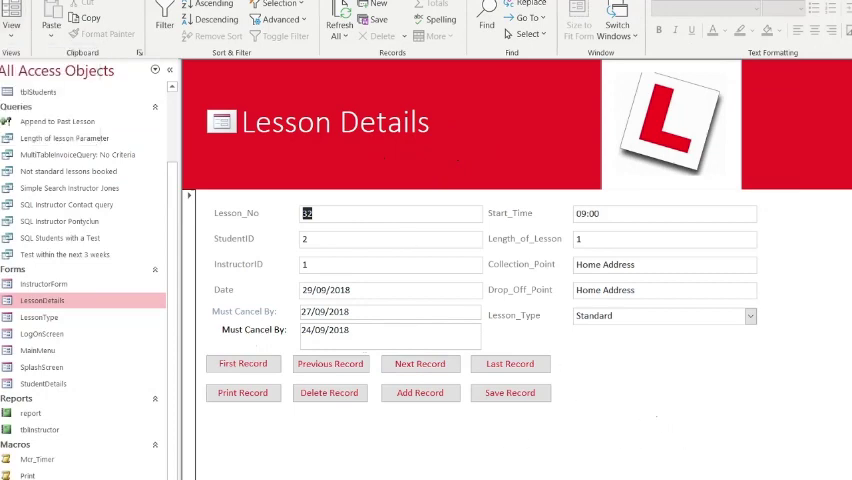